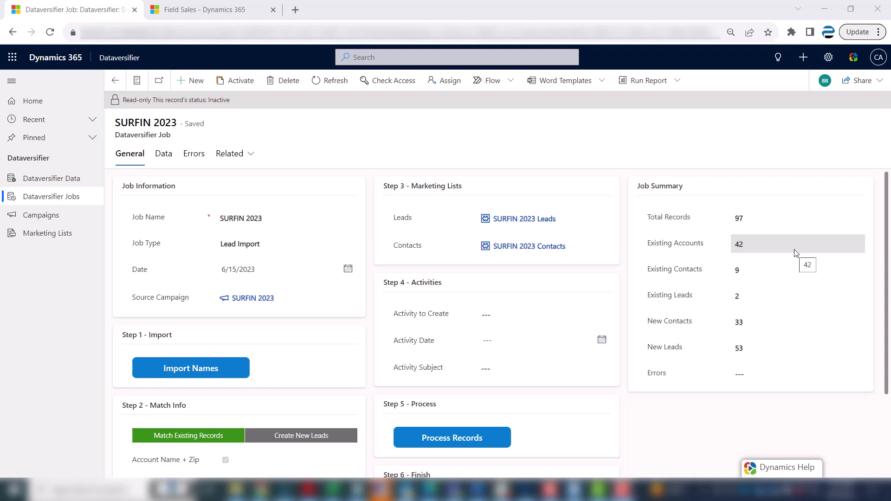
Step: Show the Field Sales dashboard with the Trade Shows list, including SURFIN 2023 dated 6/15/2023
left_click(196, 10)
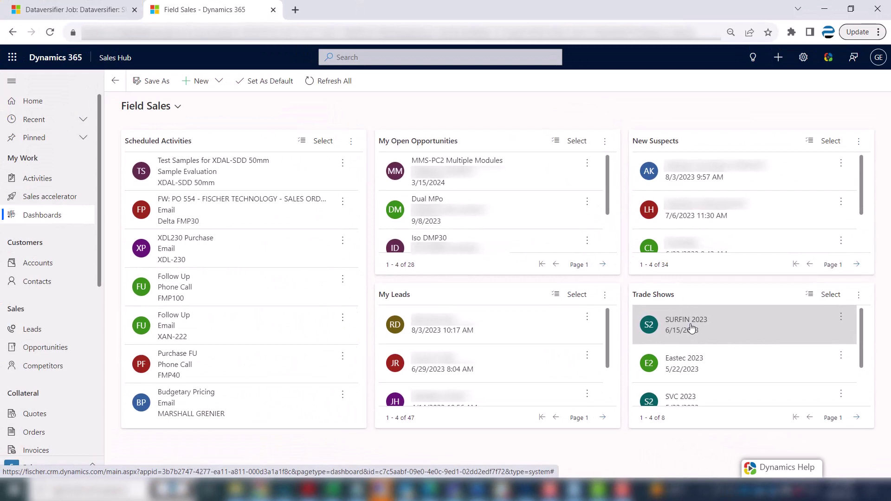
Step: Open the SURFIN 2023 trade show record, showing 3 contacts, no leads and 4 suspects
left_click(691, 329)
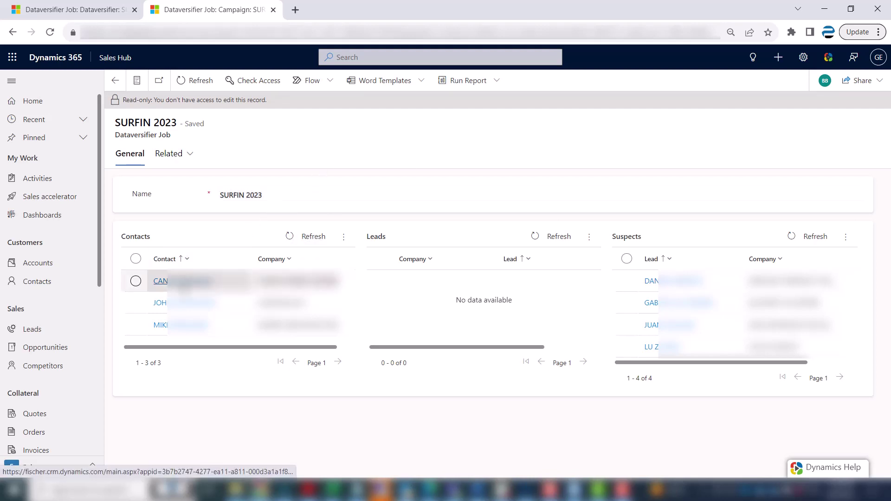
Step: Open the first contact listed on the SURFIN 2023 record
left_click(183, 286)
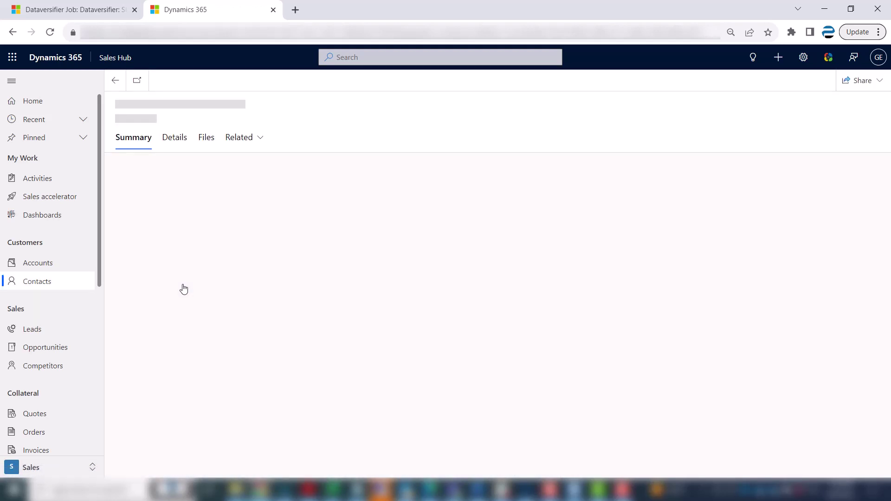